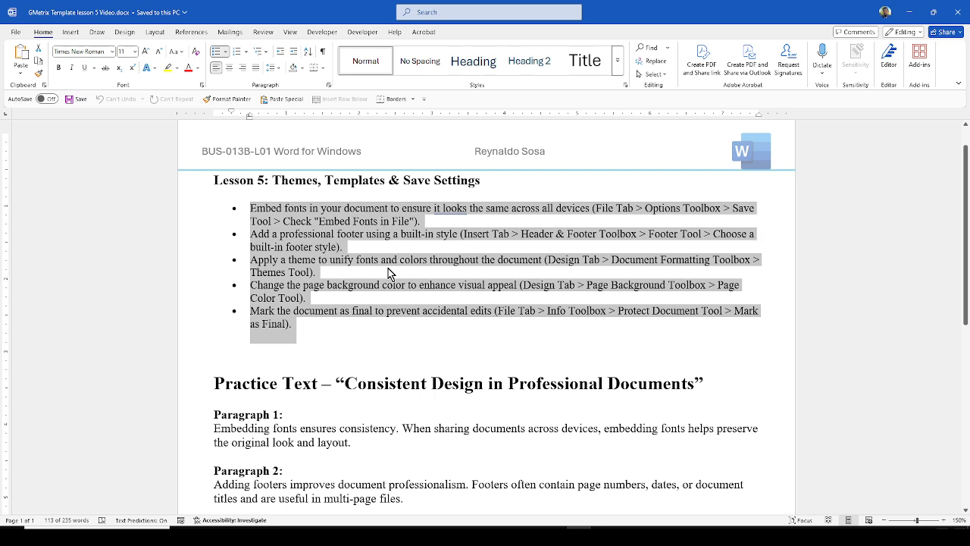
# Step: Review the Lesson 5 task list, focusing on the instruction about embedding fonts in the file
pyautogui.click(387, 285)
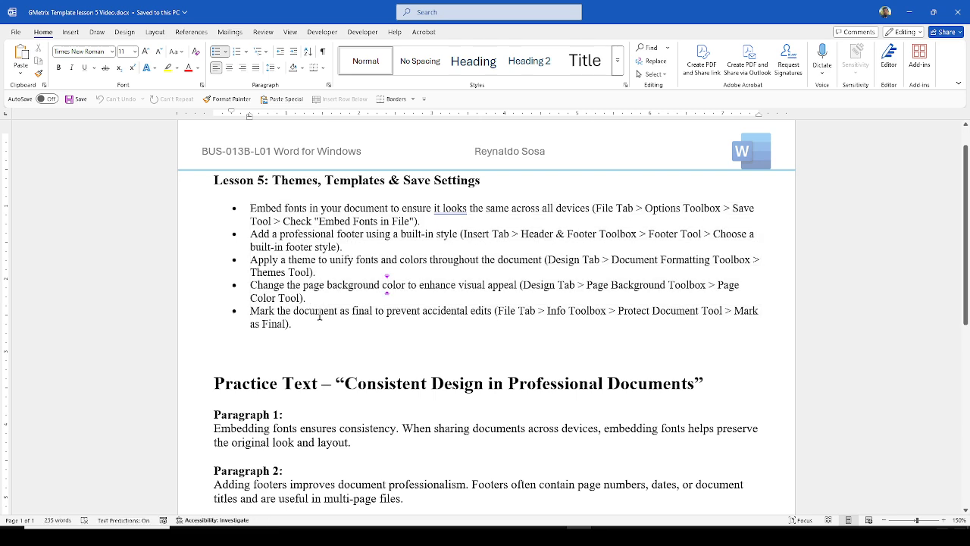
pyautogui.scroll(-1, 319, 315)
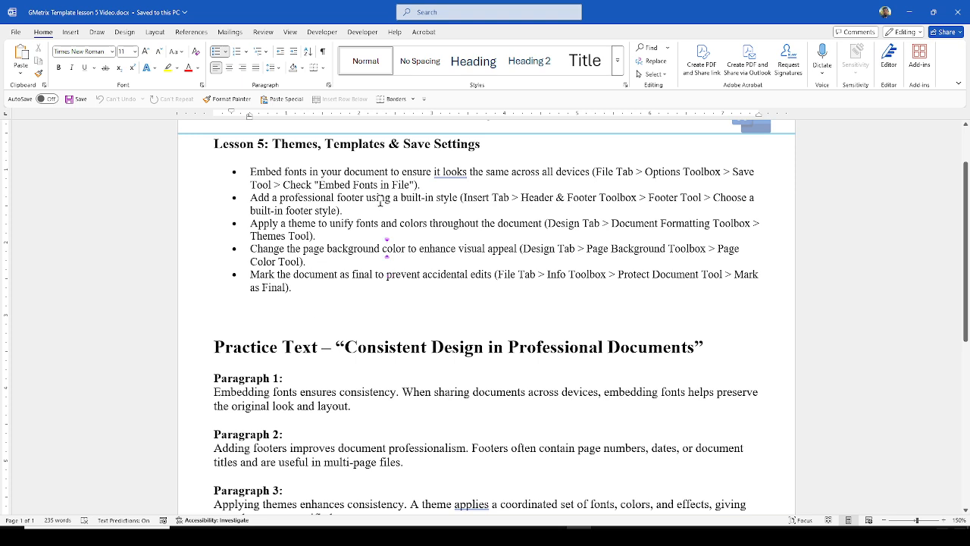
pyautogui.moveTo(431, 184); pyautogui.dragTo(258, 174)
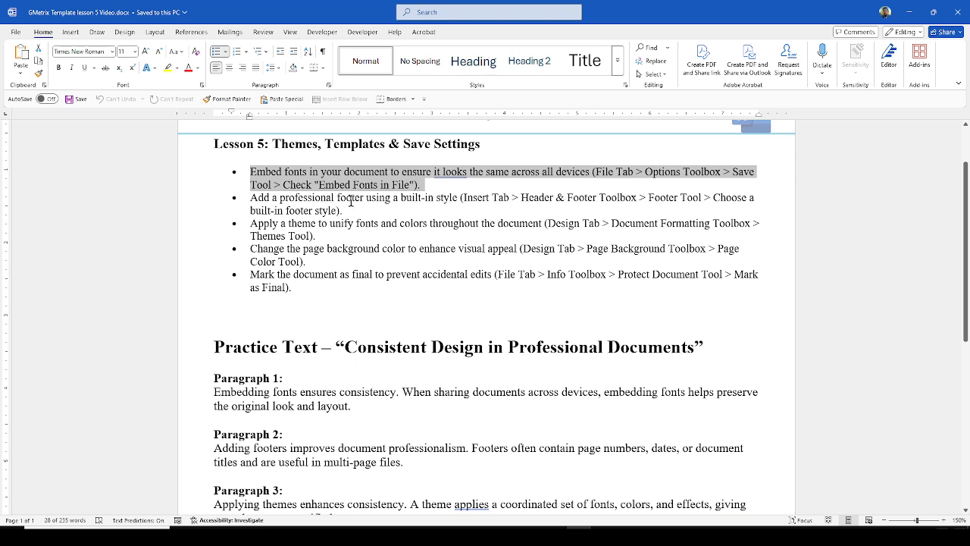
pyautogui.click(431, 184)
pyautogui.tripleClick(269, 173)
pyautogui.click(327, 184)
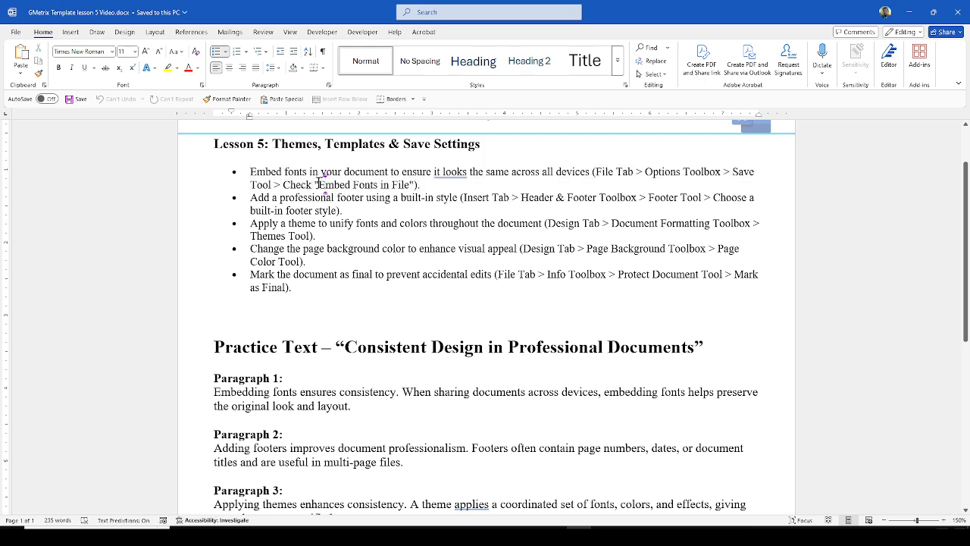
pyautogui.moveTo(318, 185); pyautogui.dragTo(409, 185)
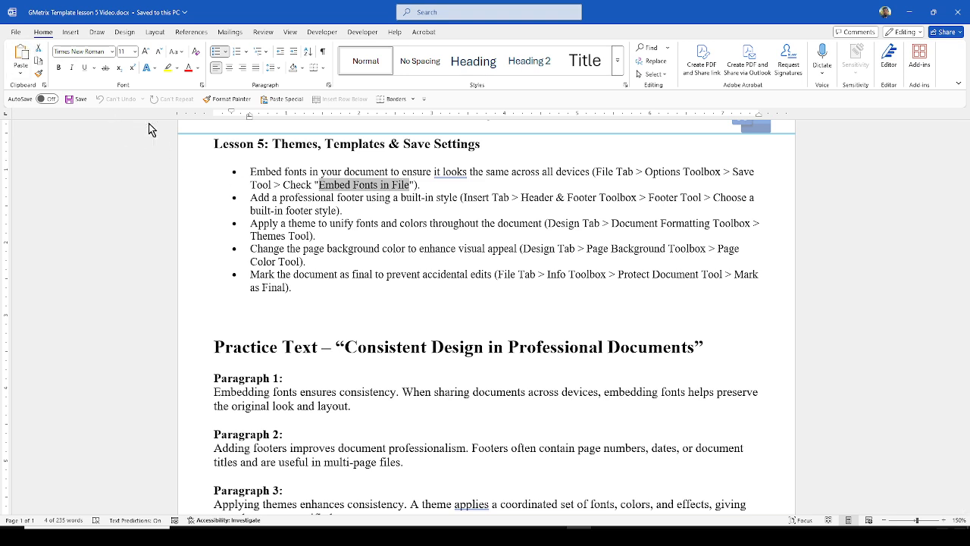
pyautogui.click(342, 210)
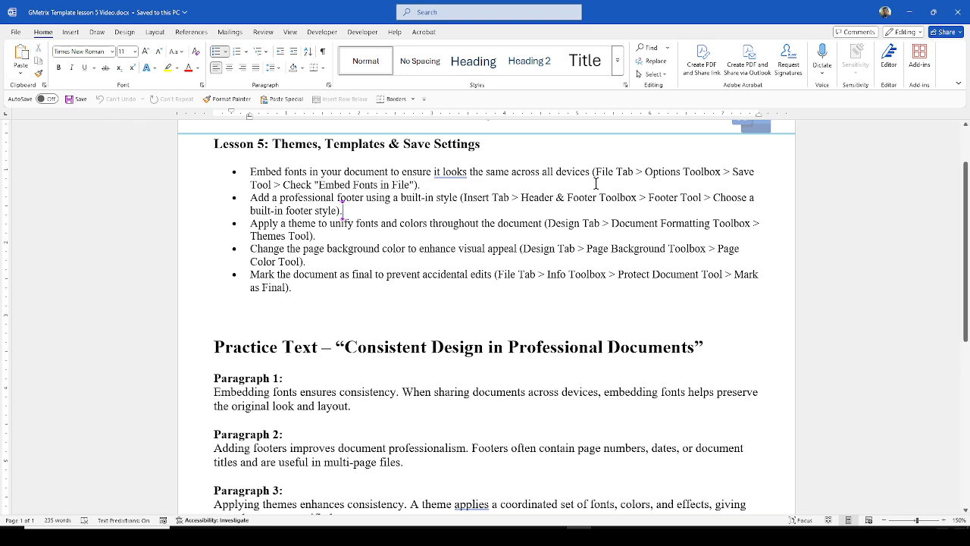
# Step: Switch the 'Embed fonts in the file' save option on and back off, and accept the options
pyautogui.click(14, 32)
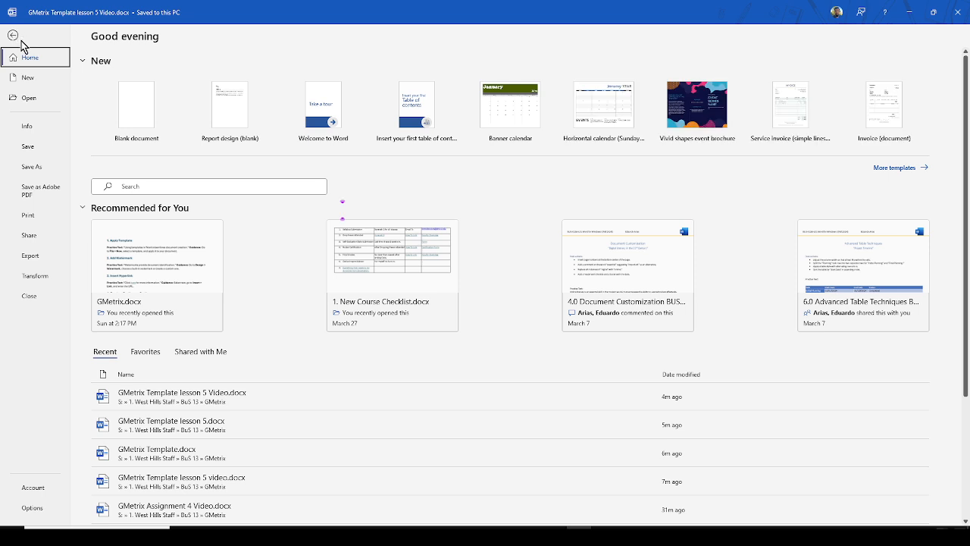
pyautogui.click(33, 507)
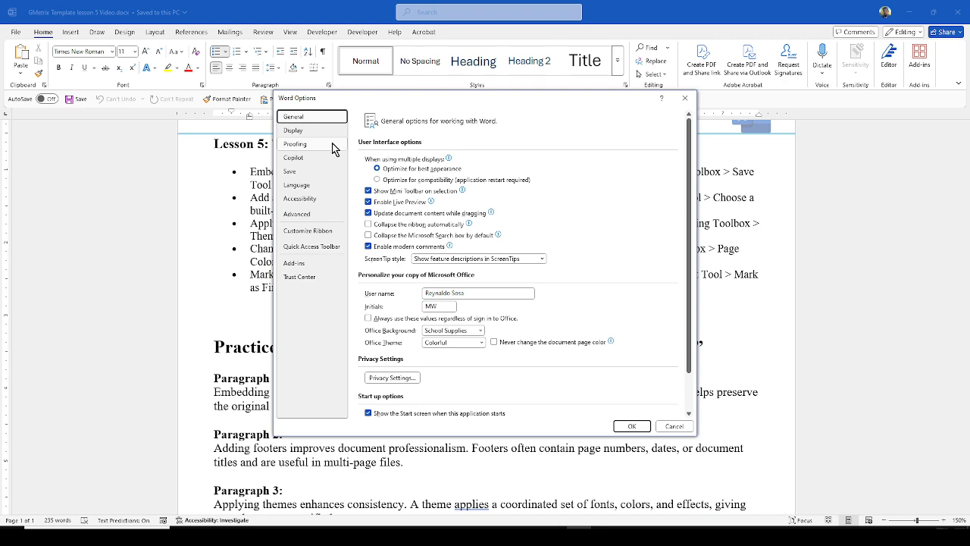
pyautogui.click(316, 173)
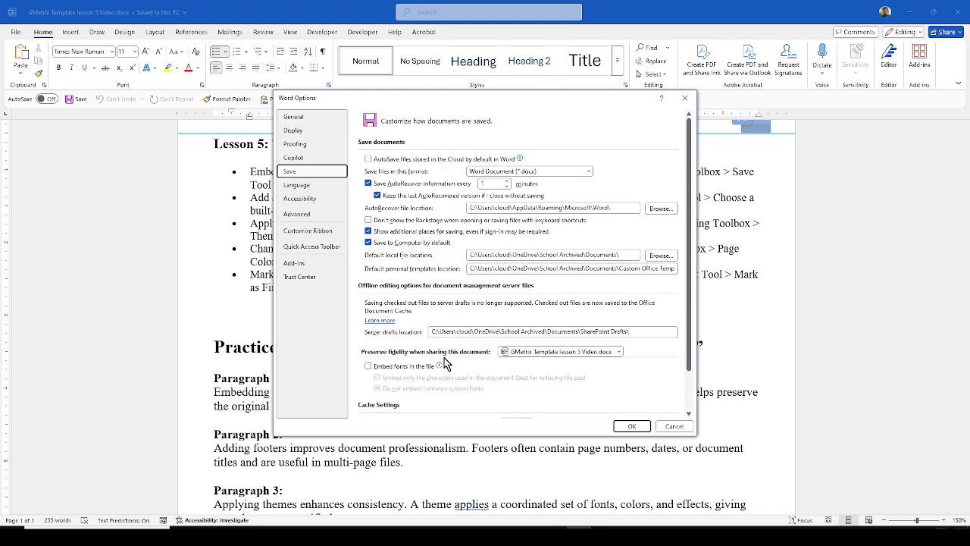
pyautogui.scroll(-2, 428, 303)
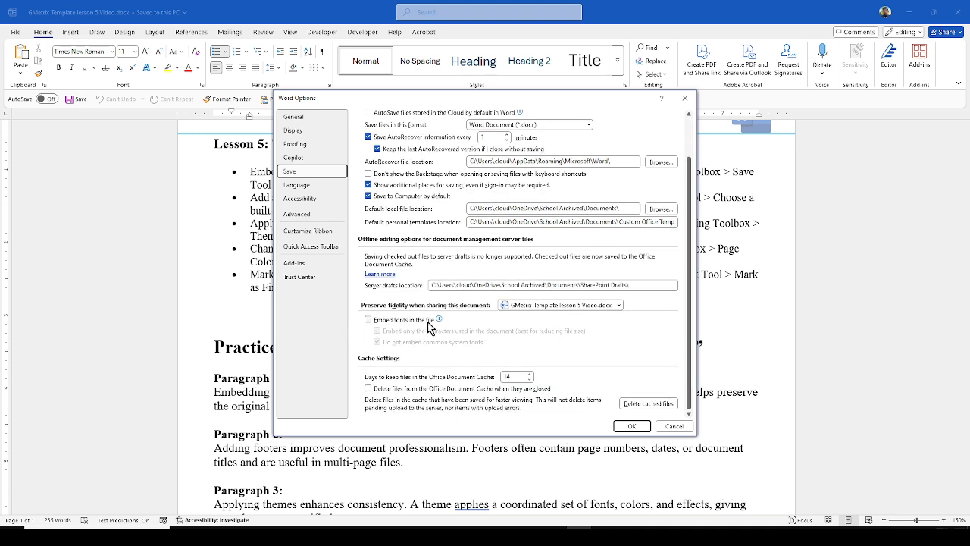
pyautogui.click(388, 326)
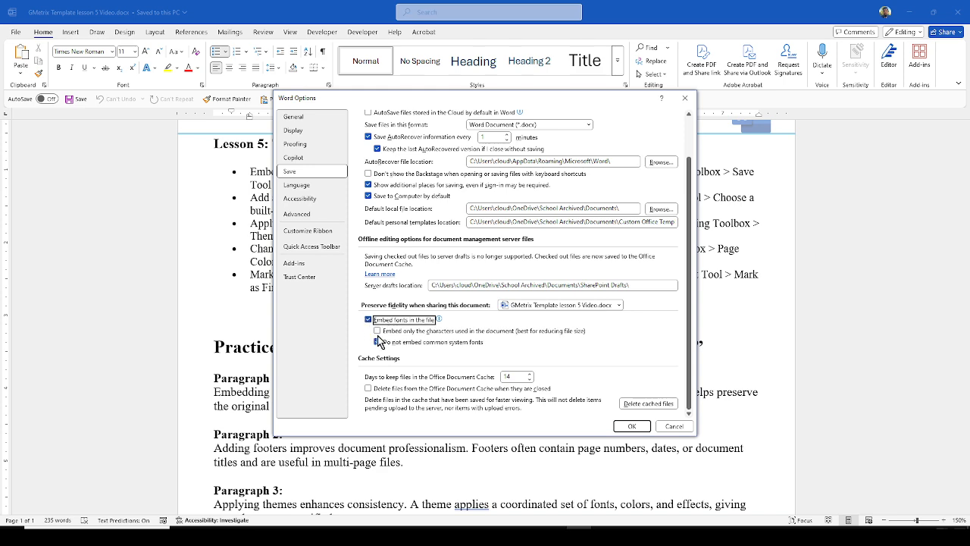
pyautogui.click(368, 321)
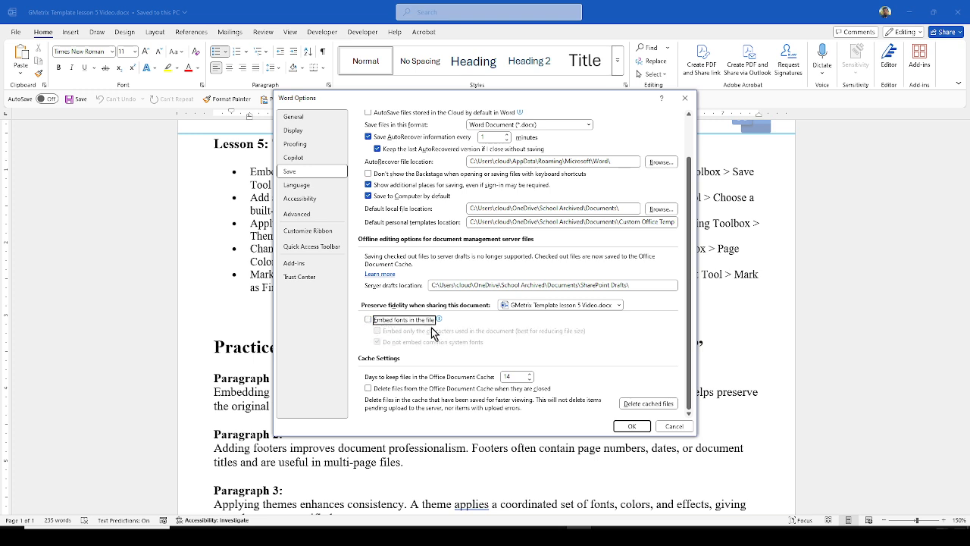
pyautogui.click(631, 427)
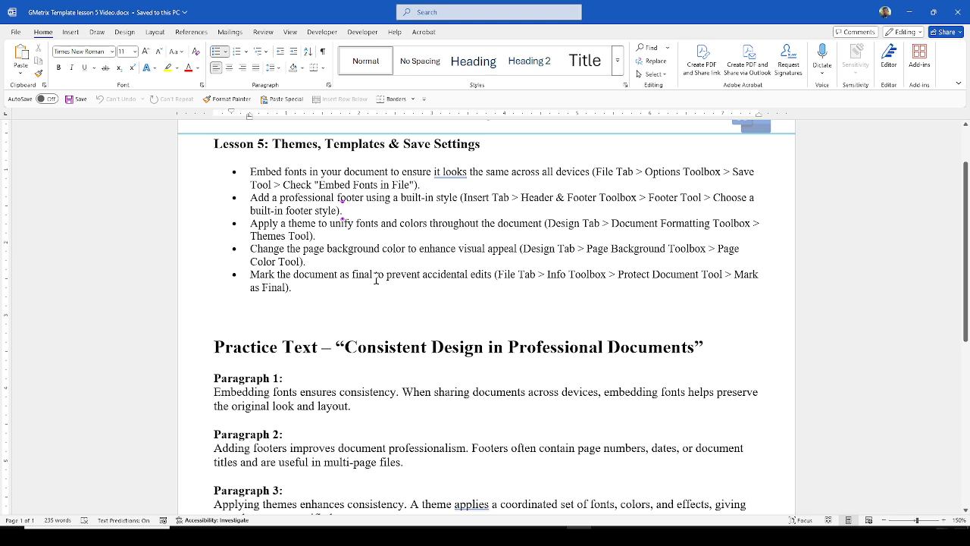
# Step: Insert the built-in Banded footer with a centered page number and close footer editing
pyautogui.scroll(-5, 379, 284)
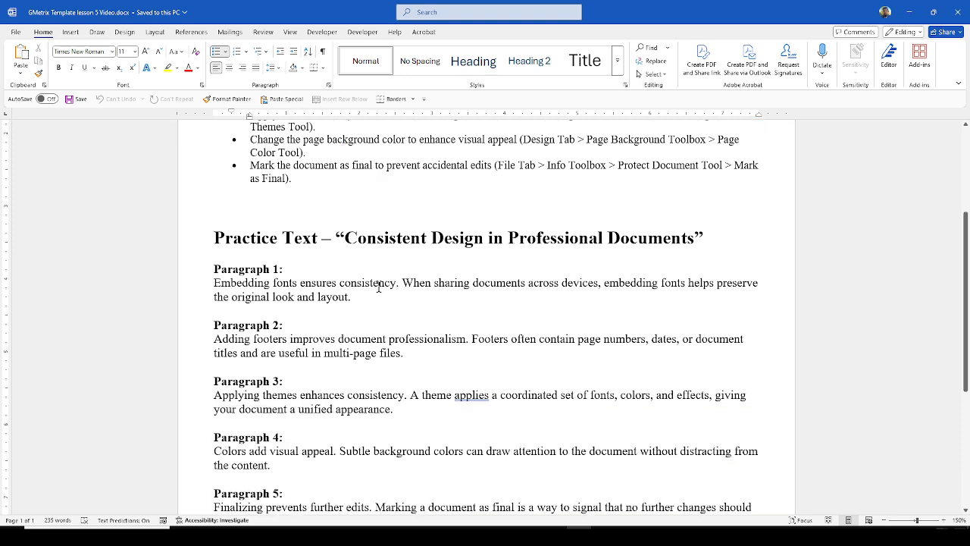
pyautogui.scroll(2, 378, 275)
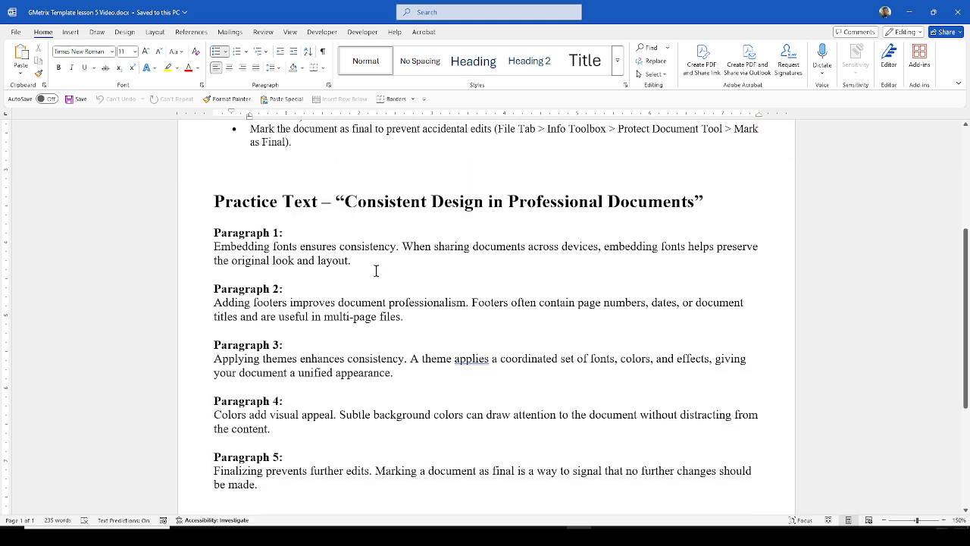
pyautogui.click(71, 32)
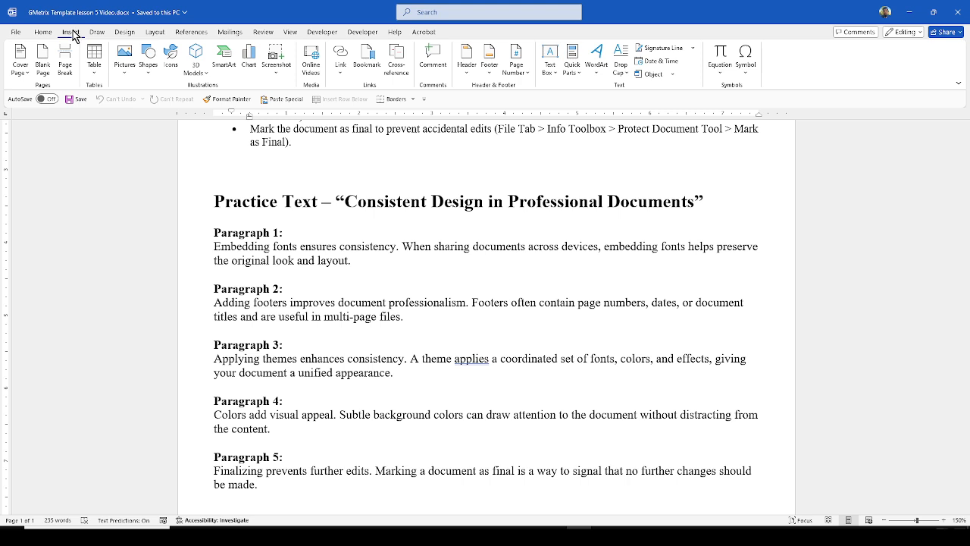
pyautogui.click(491, 79)
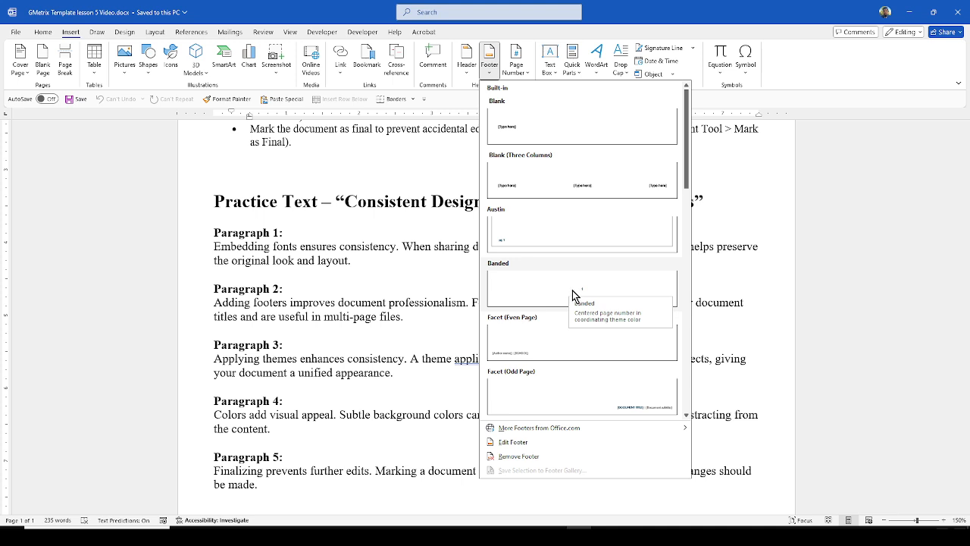
pyautogui.click(591, 292)
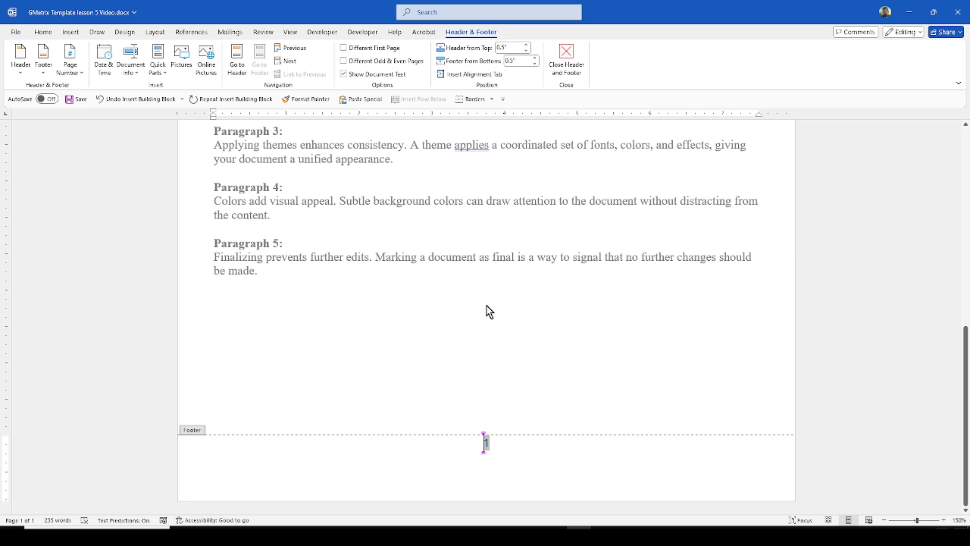
pyautogui.click(574, 67)
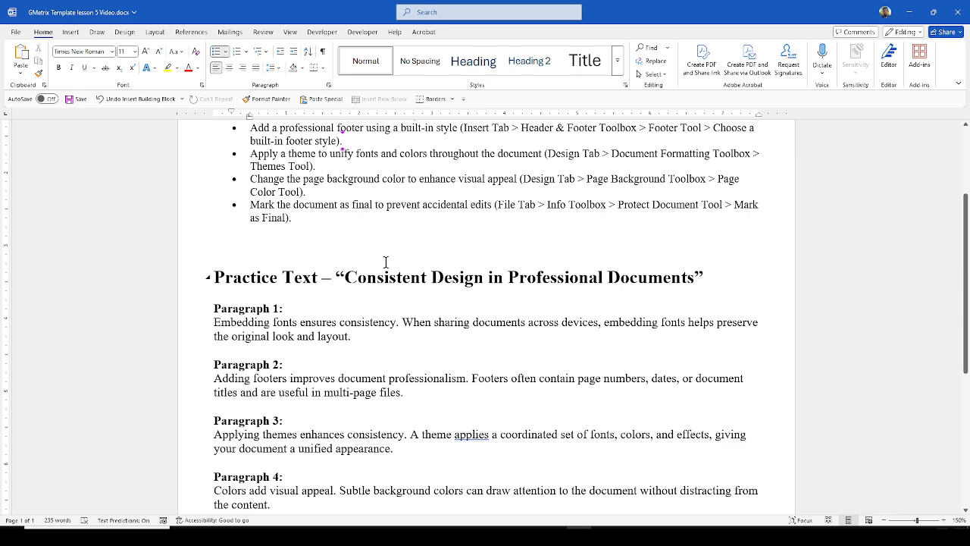
# Step: Apply the built-in style set with the solid blue heading band to the document
pyautogui.click(365, 344)
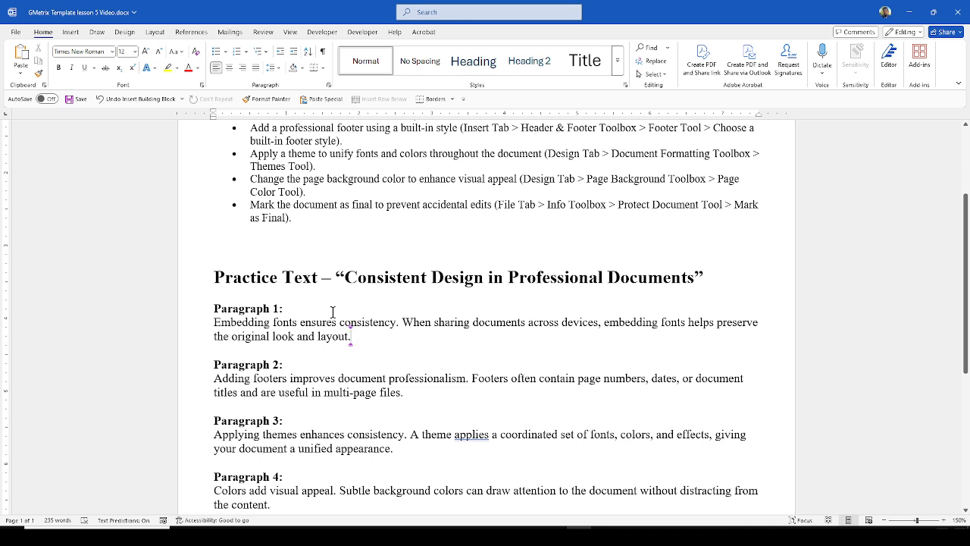
pyautogui.click(135, 36)
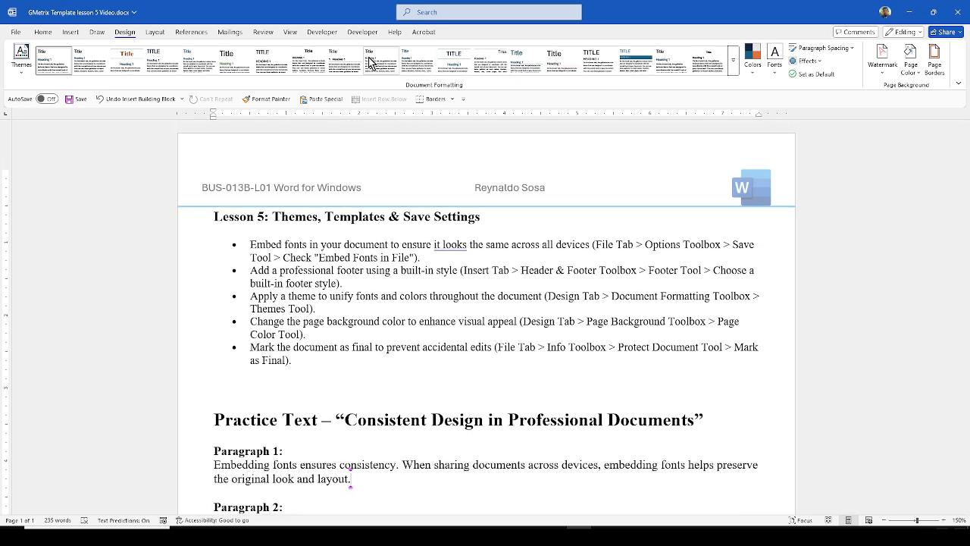
pyautogui.click(733, 71)
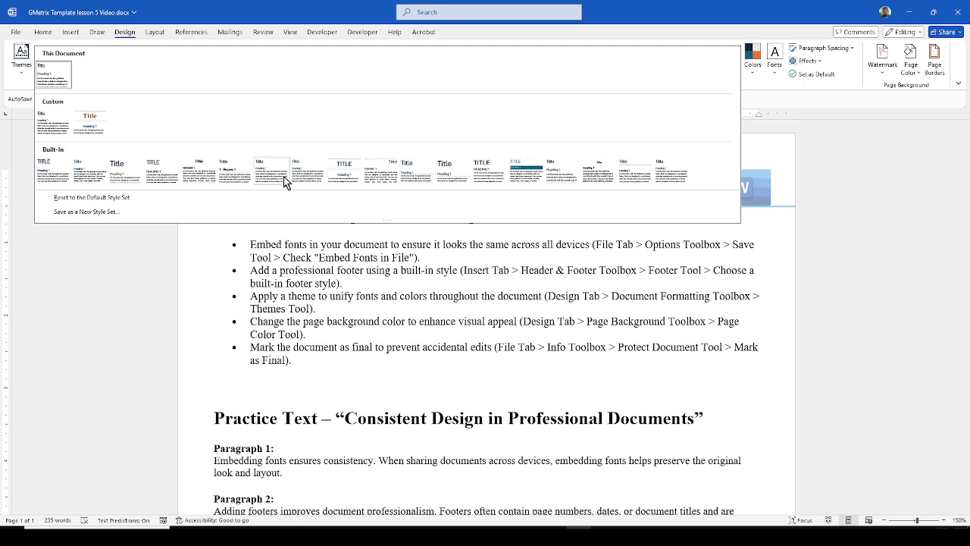
pyautogui.click(464, 306)
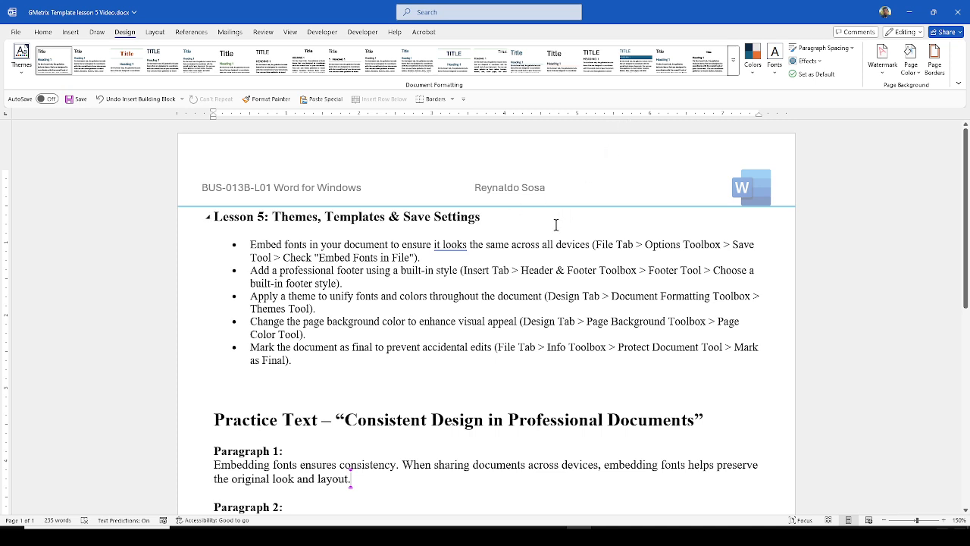
pyautogui.click(378, 295)
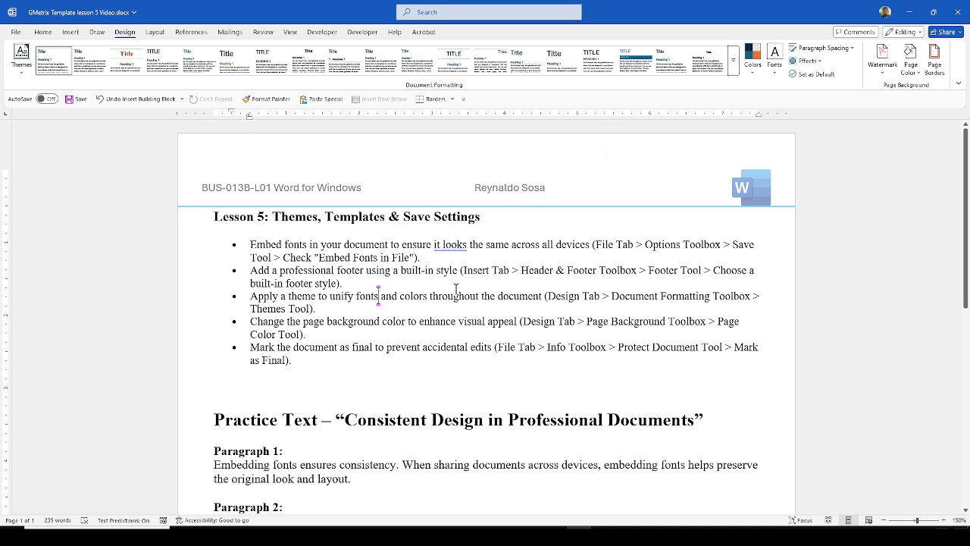
pyautogui.click(734, 69)
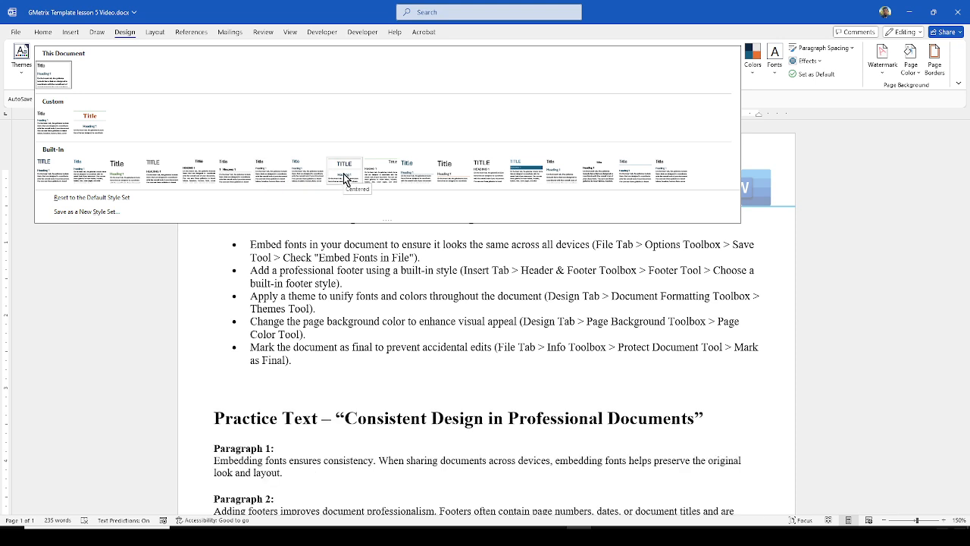
pyautogui.click(522, 178)
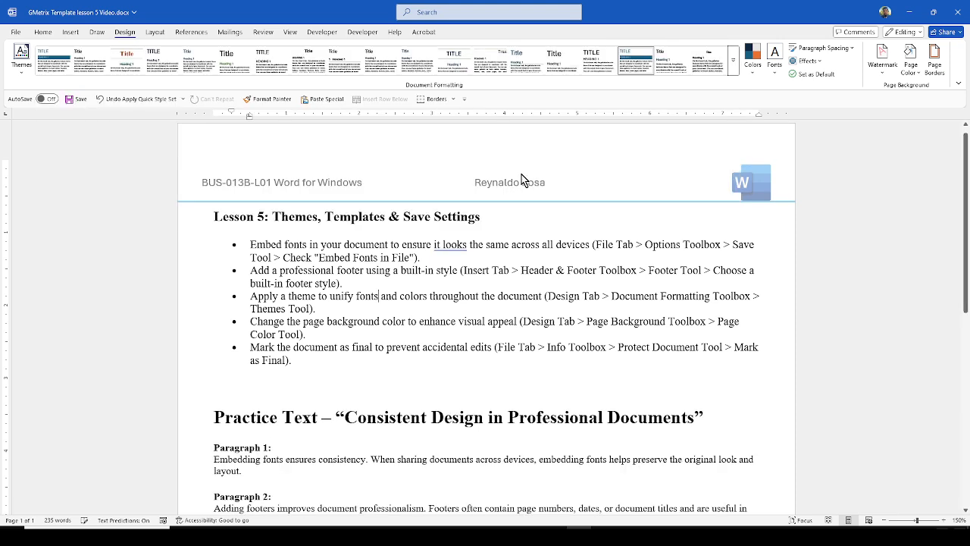
# Step: Apply the Title style to the heading 'Lesson 5: Themes, Templates & Save Settings'
pyautogui.click(42, 32)
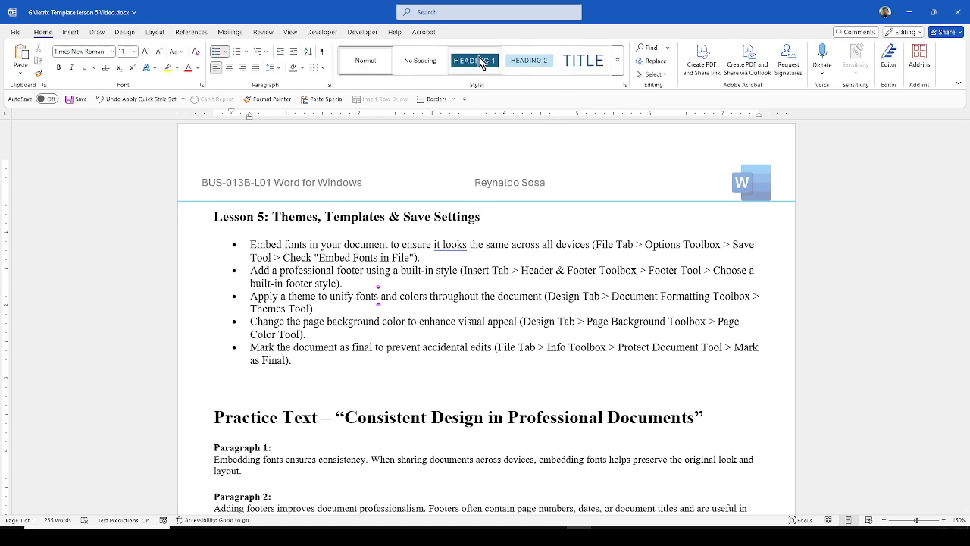
pyautogui.click(502, 219)
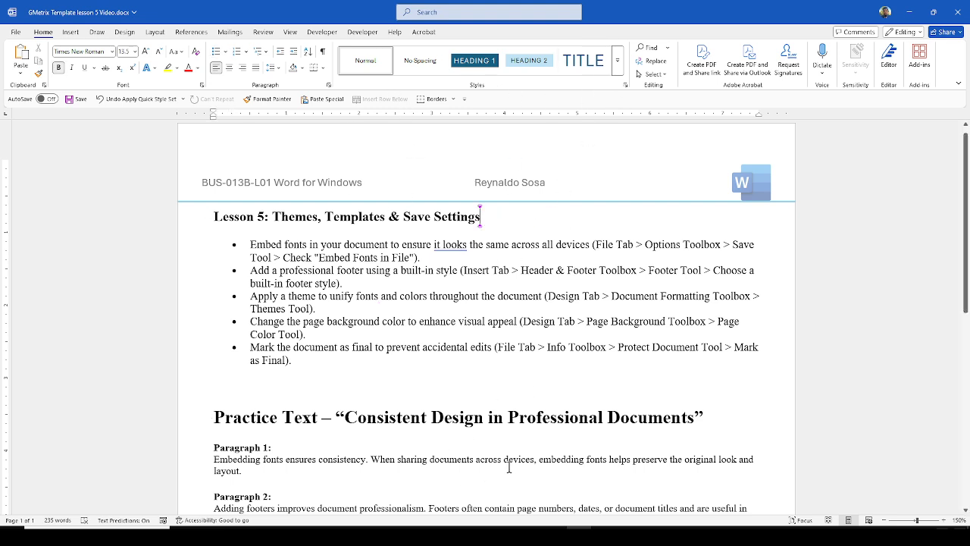
pyautogui.scroll(-3, 485, 417)
pyautogui.scroll(3, 452, 362)
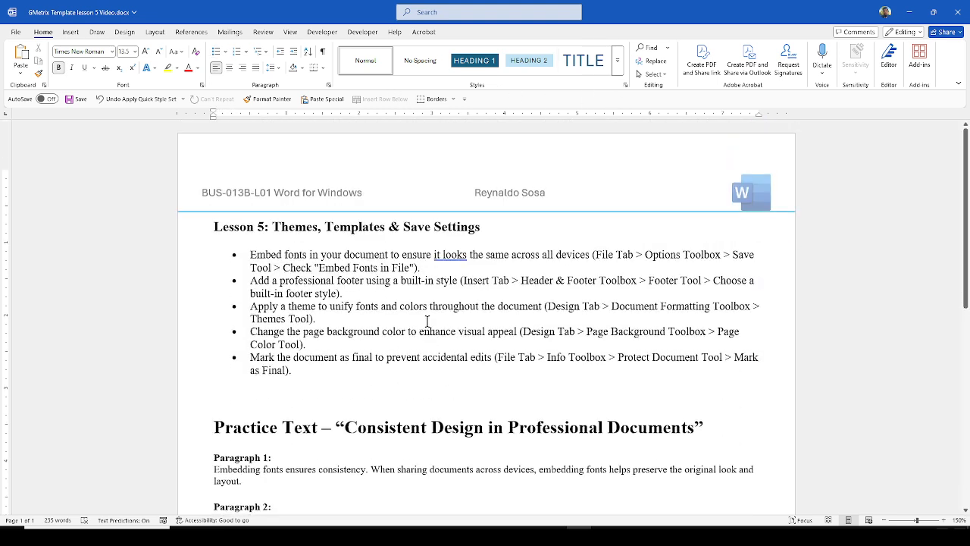
pyautogui.click(481, 307)
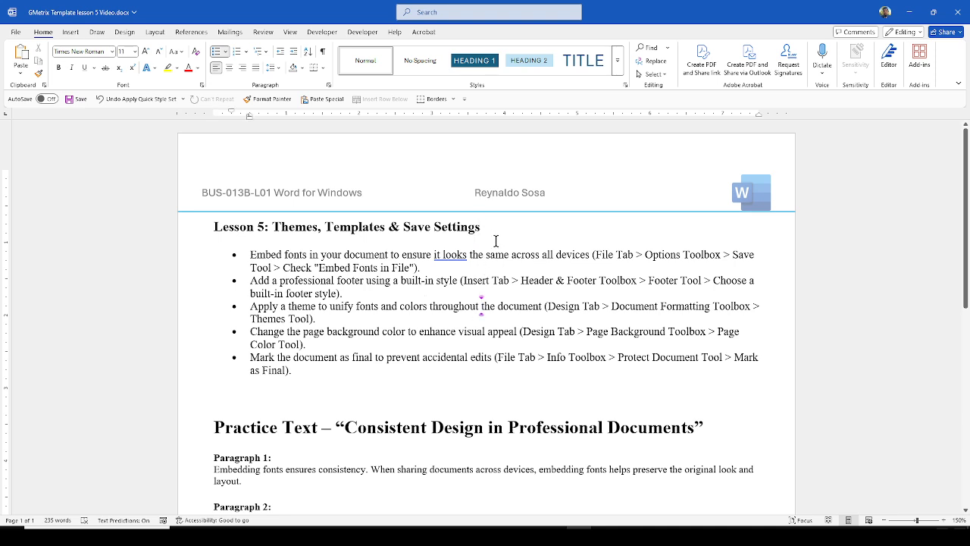
pyautogui.click(617, 62)
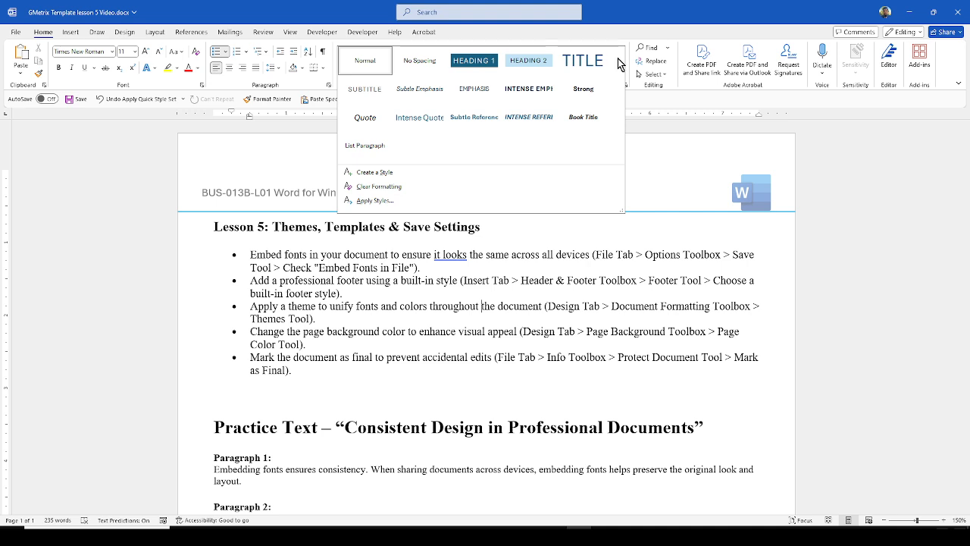
pyautogui.press('Escape')
pyautogui.moveTo(505, 228); pyautogui.dragTo(211, 228)
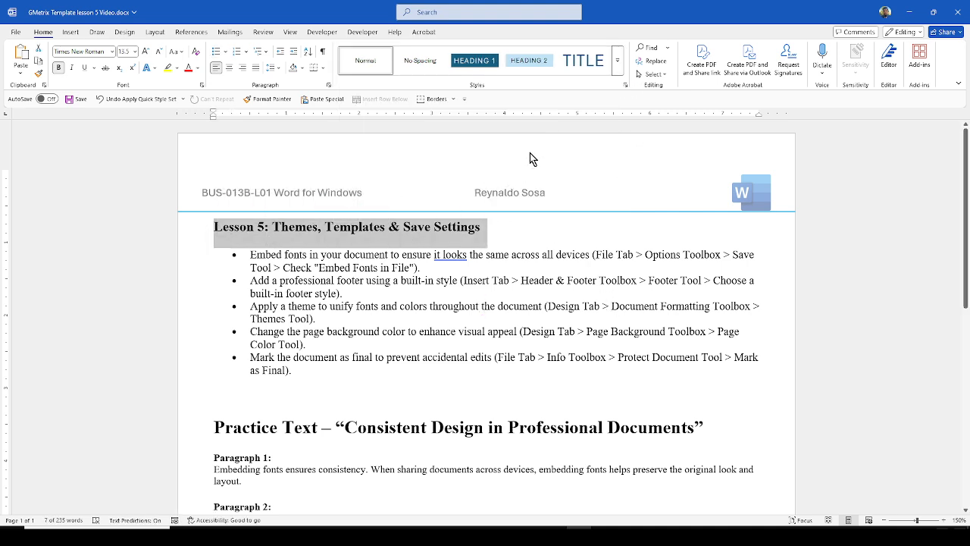
pyautogui.click(582, 65)
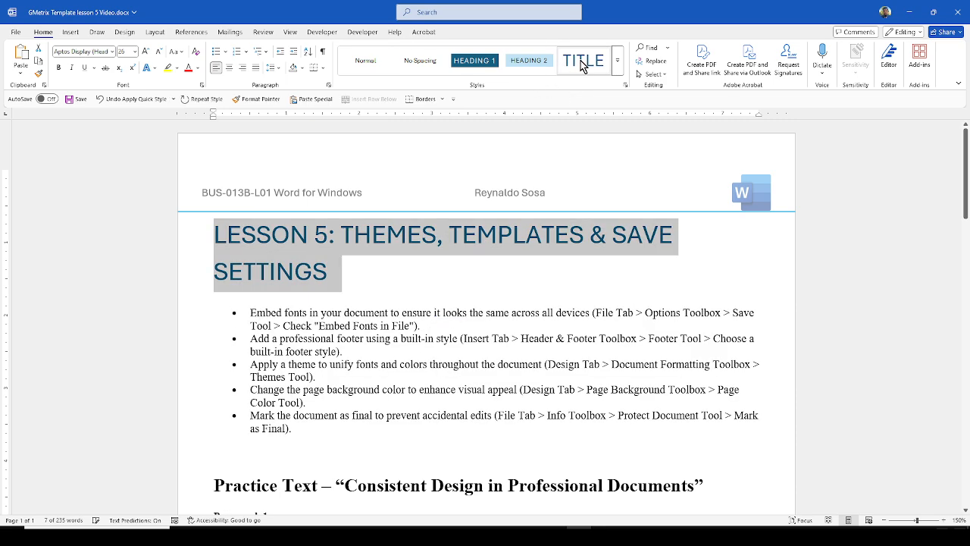
# Step: Apply the Heading 1 style to the 'Practice Text – “Consistent Design in Professional Documents”' heading
pyautogui.scroll(-1, 493, 317)
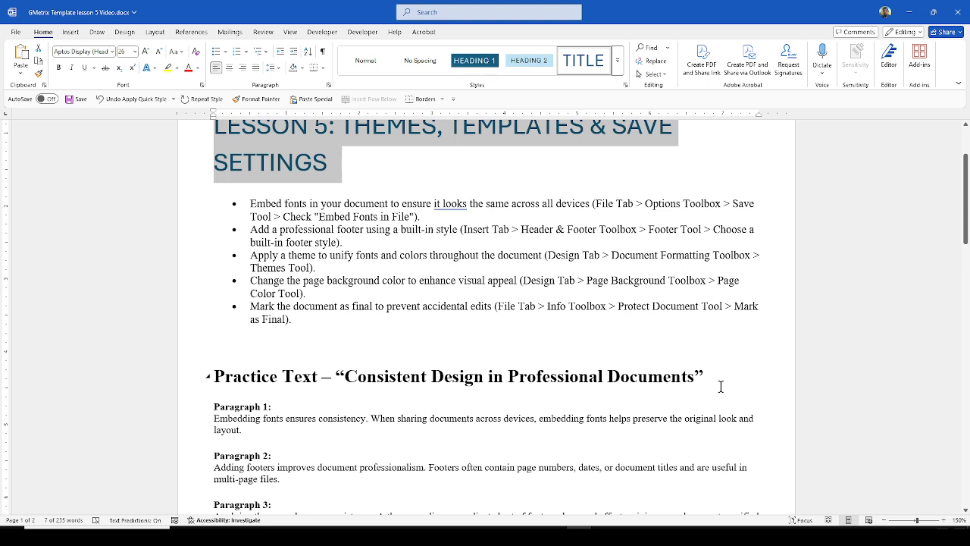
pyautogui.moveTo(721, 386); pyautogui.dragTo(213, 379)
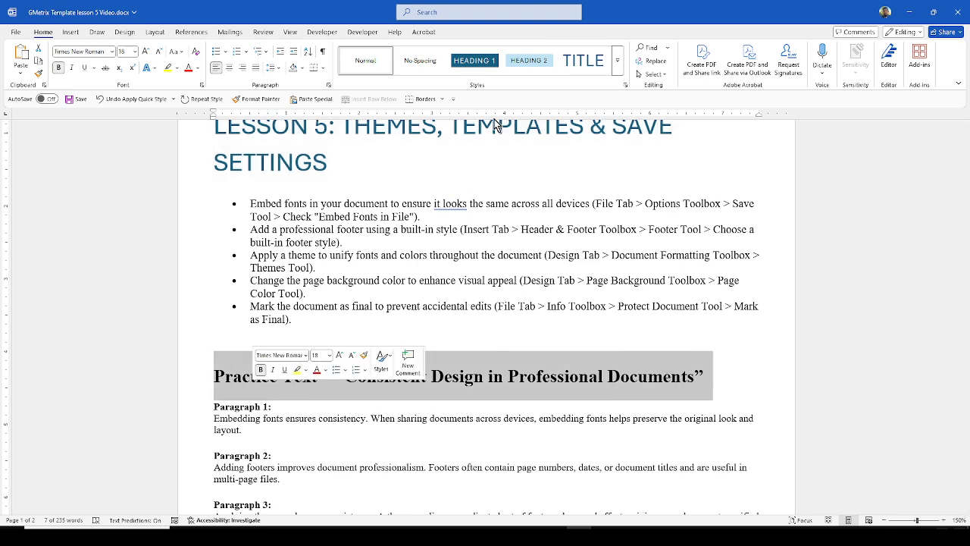
pyautogui.click(493, 61)
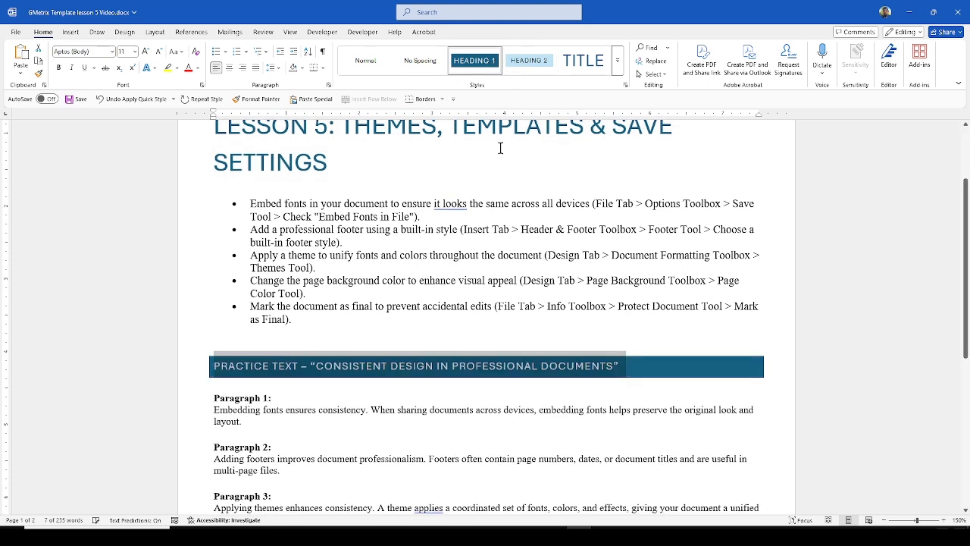
pyautogui.scroll(3, 491, 213)
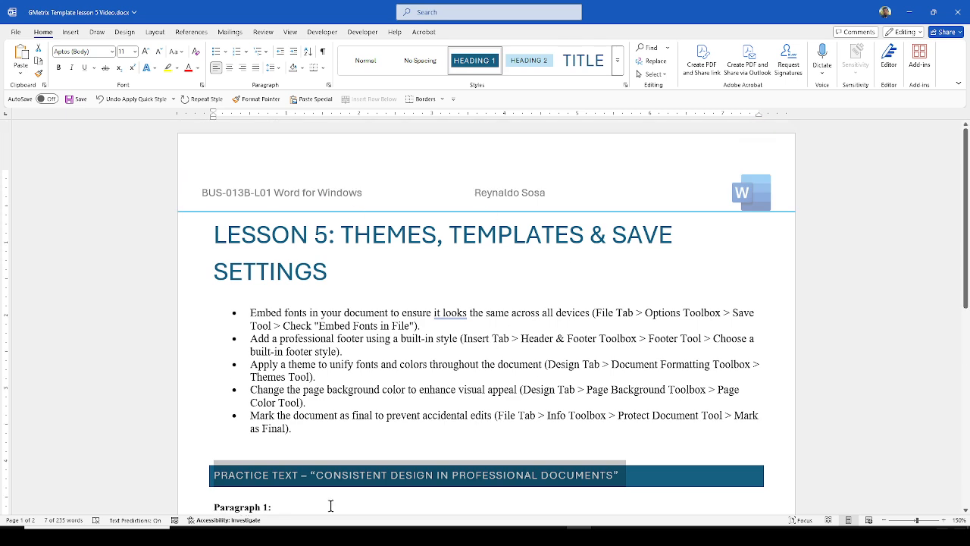
pyautogui.click(445, 389)
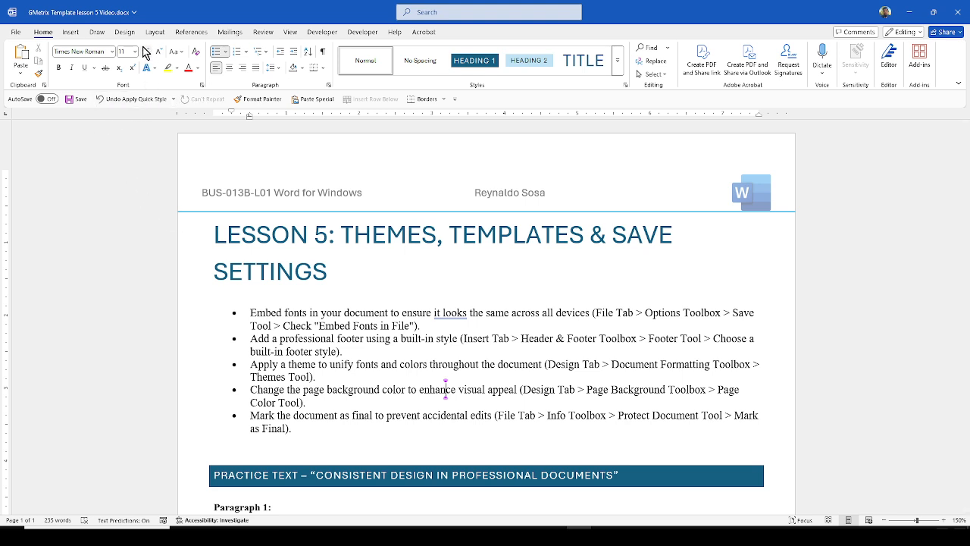
# Step: Reapply the built-in style set with the solid blue heading band to the document
pyautogui.click(124, 32)
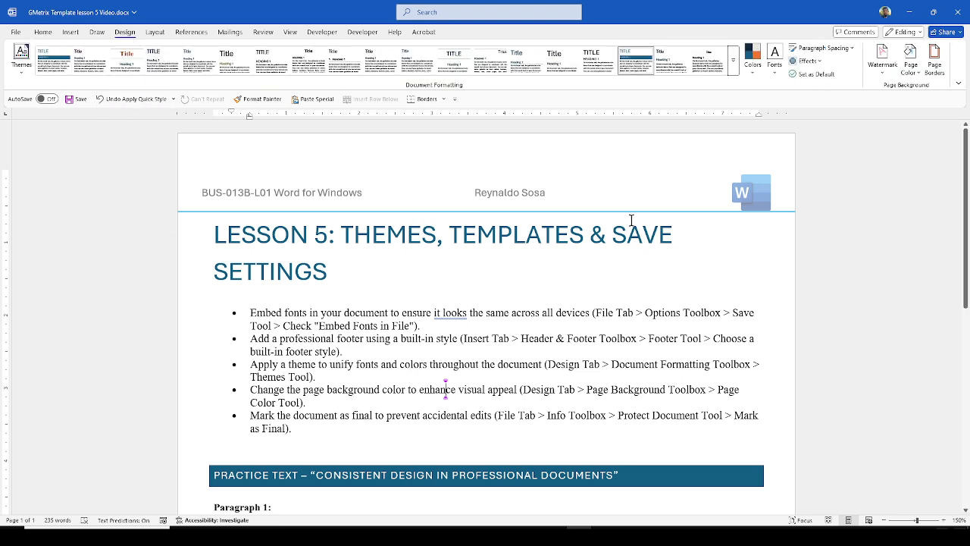
pyautogui.click(734, 60)
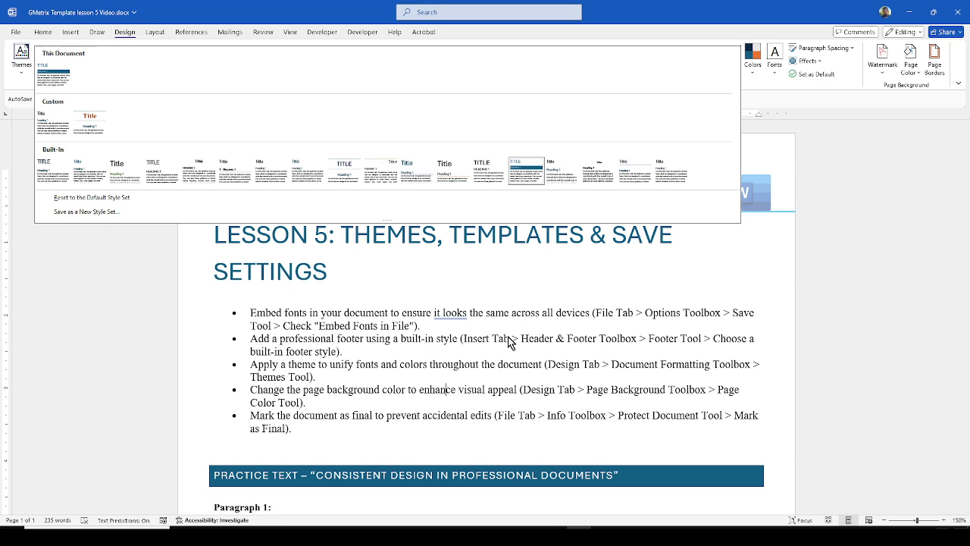
pyautogui.click(524, 174)
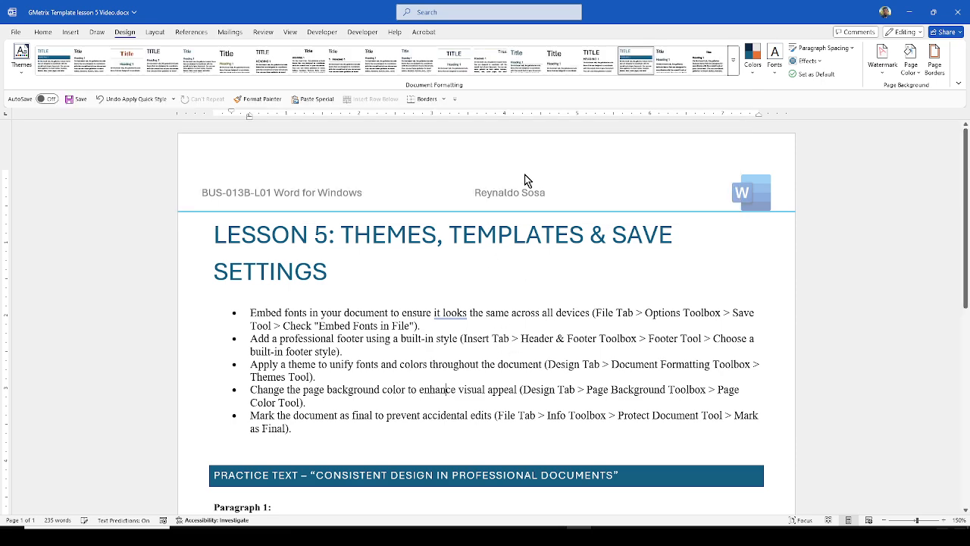
# Step: Look through the full gallery of text styles and review the formatting of the whole document
pyautogui.click(46, 33)
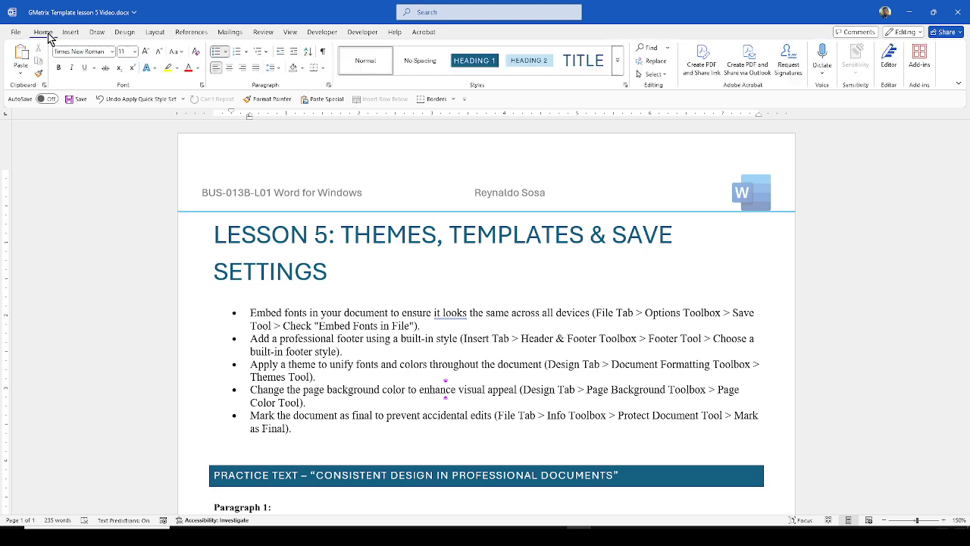
pyautogui.click(619, 70)
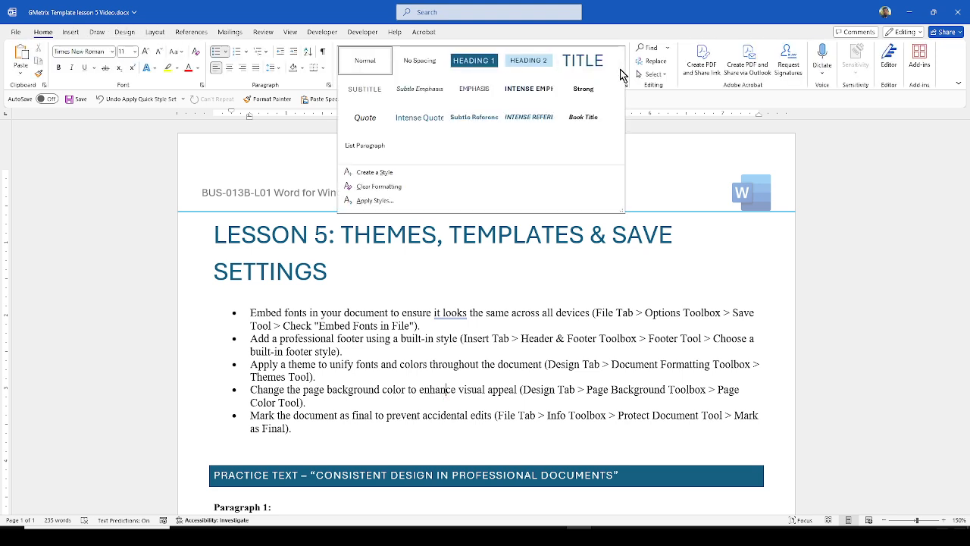
pyautogui.click(584, 337)
pyautogui.scroll(-5, 455, 315)
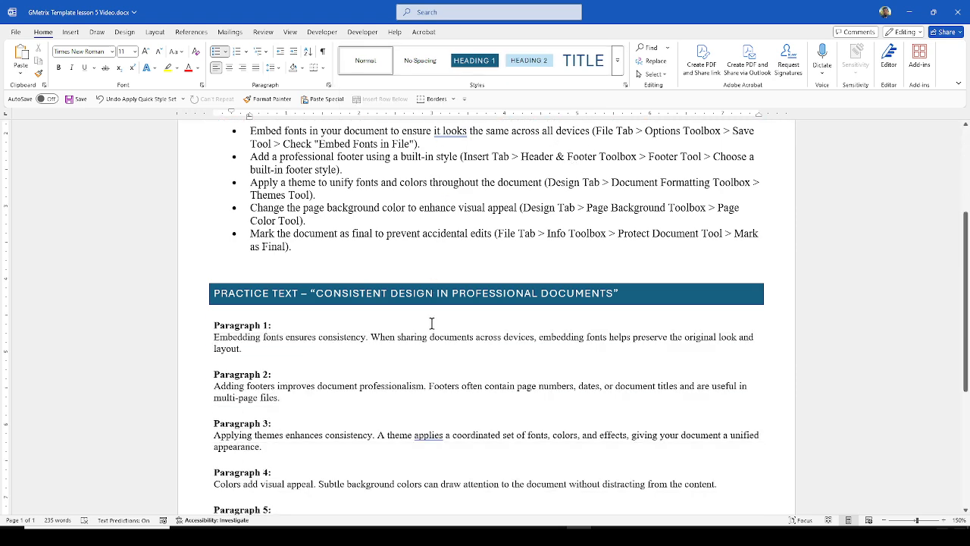
pyautogui.scroll(-4, 431, 324)
pyautogui.scroll(7, 432, 324)
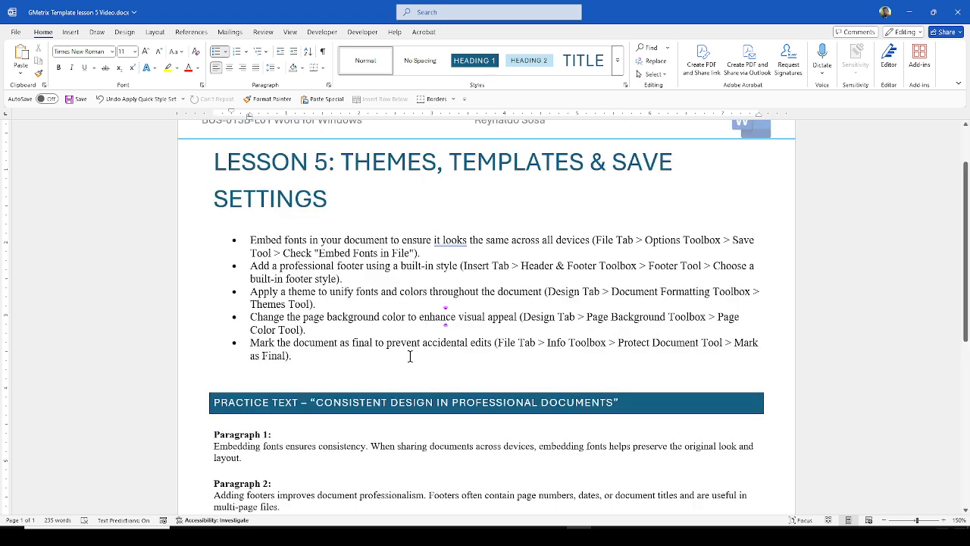
pyautogui.scroll(2, 454, 345)
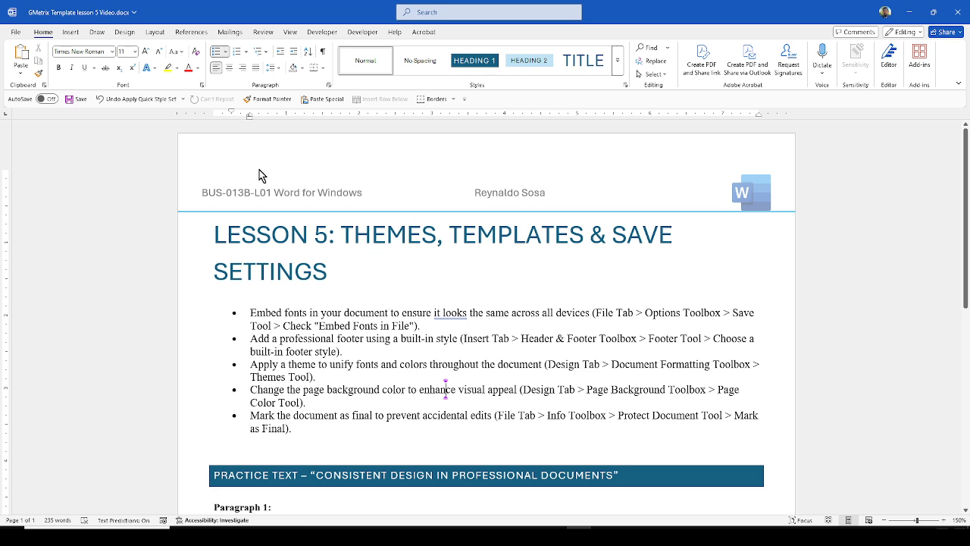
# Step: Set the page background color to the lightest gray theme shade, directly below white, and check it through the document
pyautogui.click(126, 32)
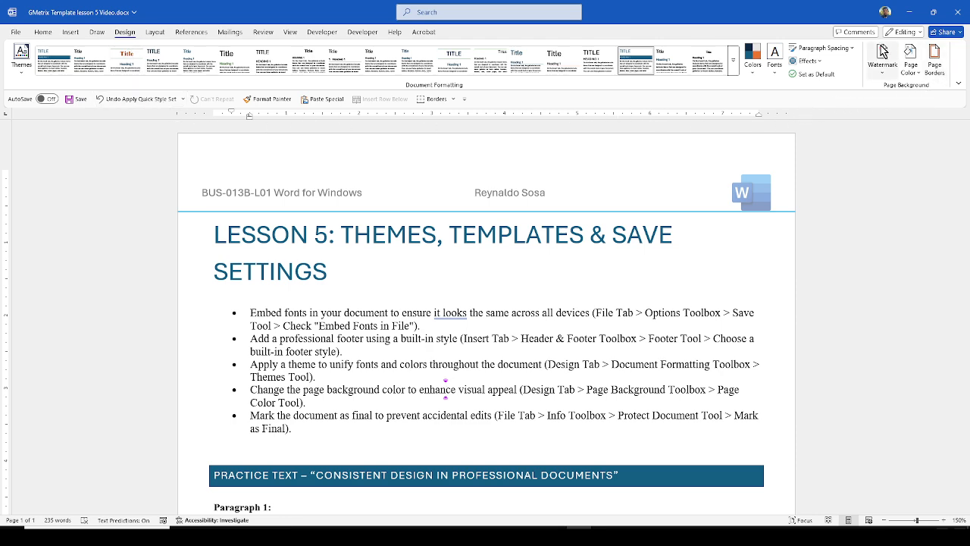
pyautogui.click(915, 79)
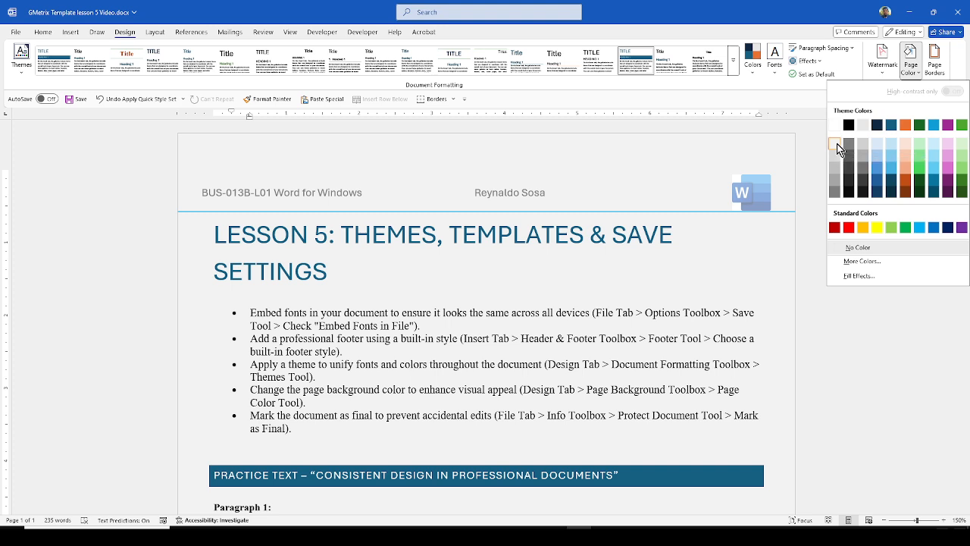
pyautogui.click(839, 149)
pyautogui.scroll(-1, 399, 336)
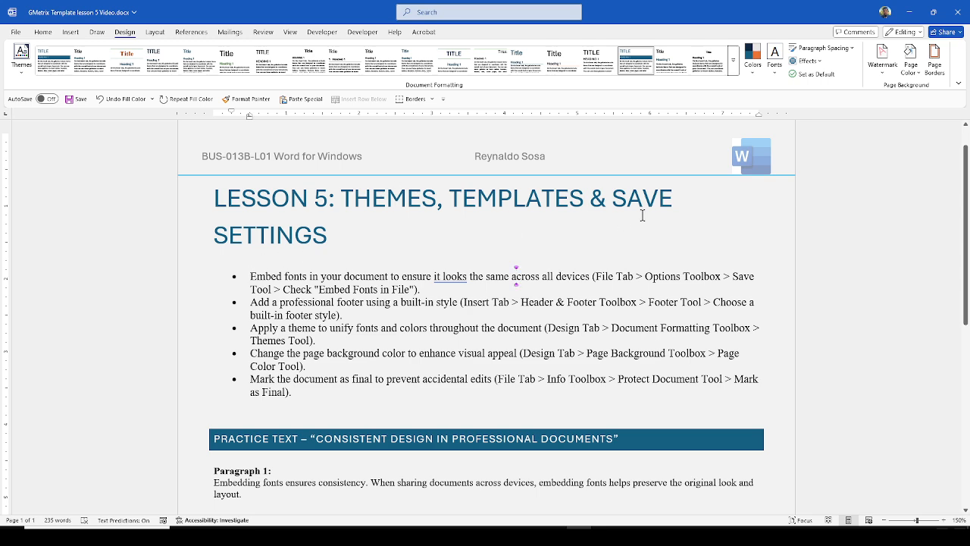
pyautogui.scroll(-1, 689, 263)
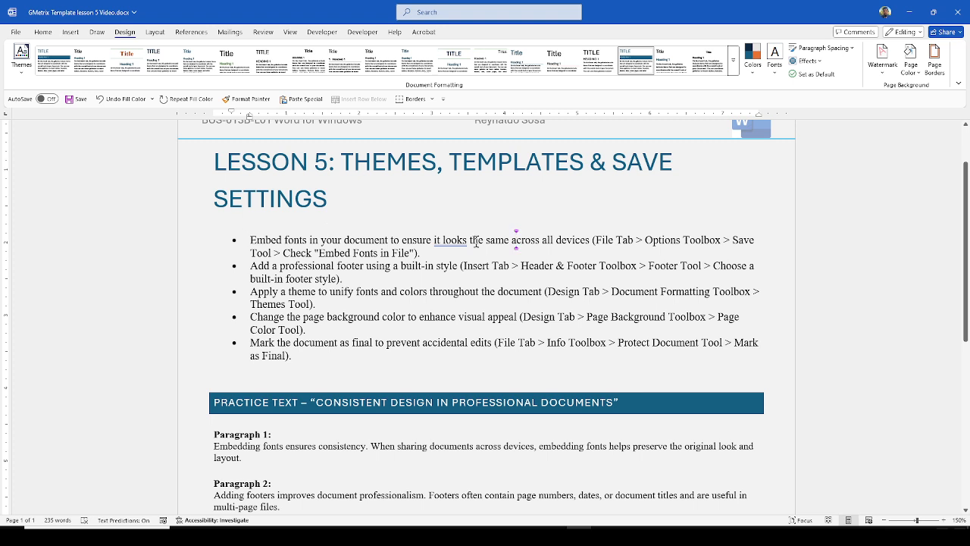
pyautogui.scroll(-6, 576, 390)
pyautogui.scroll(7, 564, 377)
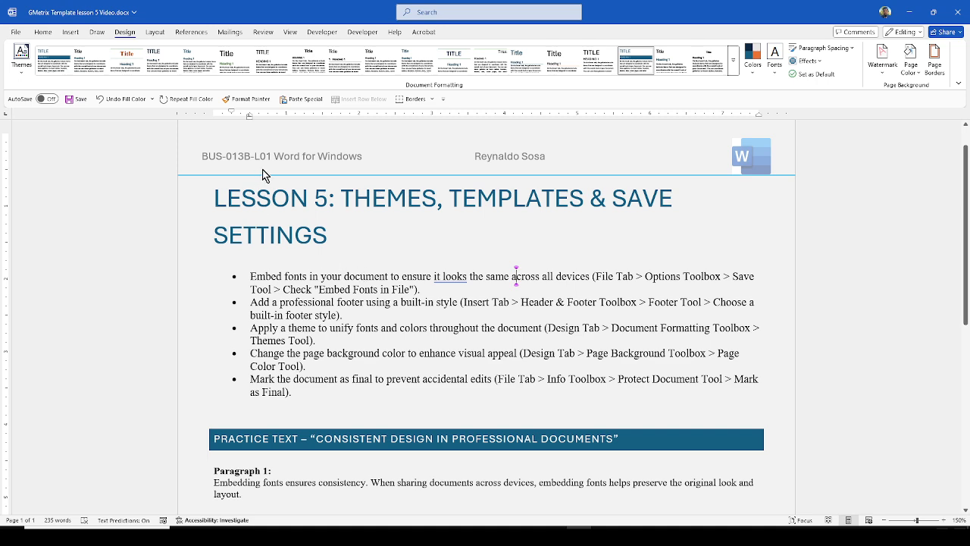
# Step: Mark the document as final, accept saving it, and return to the document to review it
pyautogui.click(17, 32)
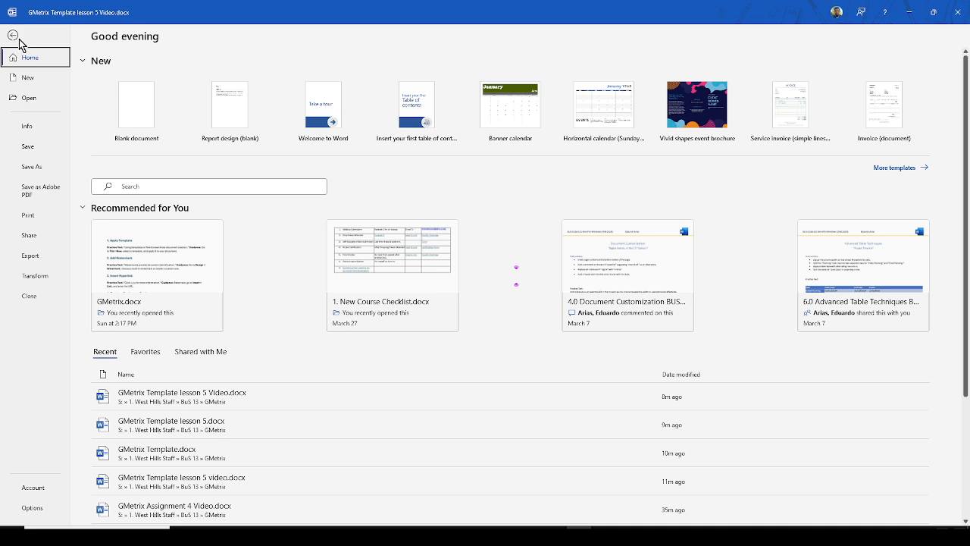
pyautogui.click(30, 126)
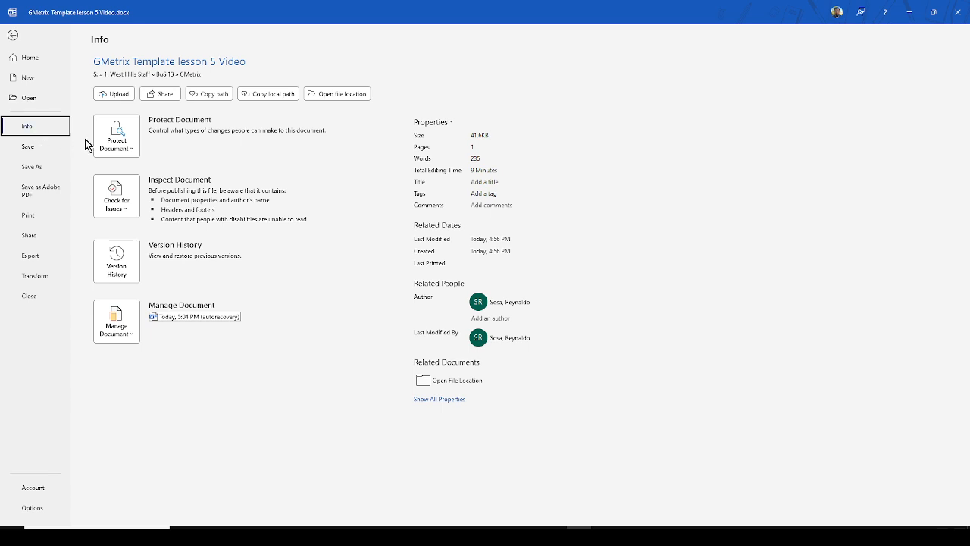
pyautogui.click(134, 156)
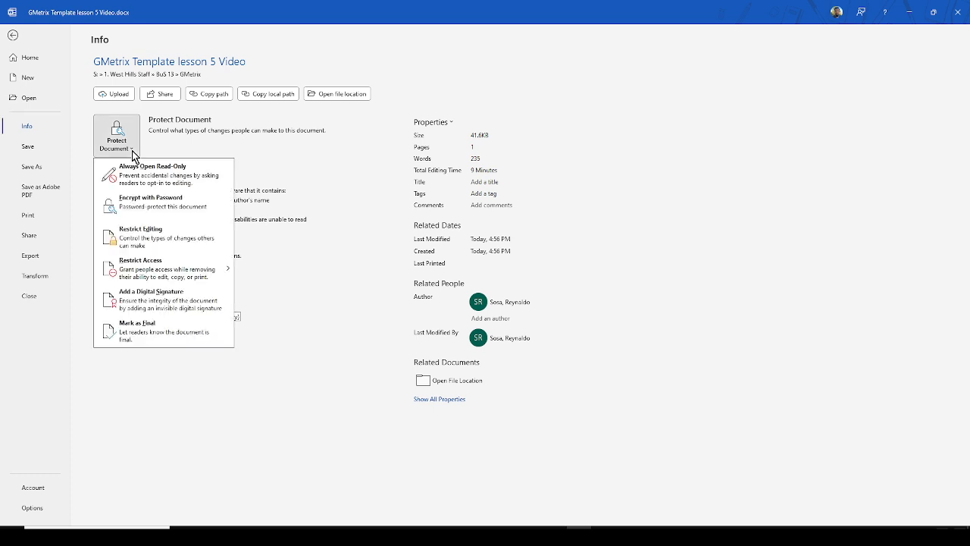
pyautogui.click(172, 331)
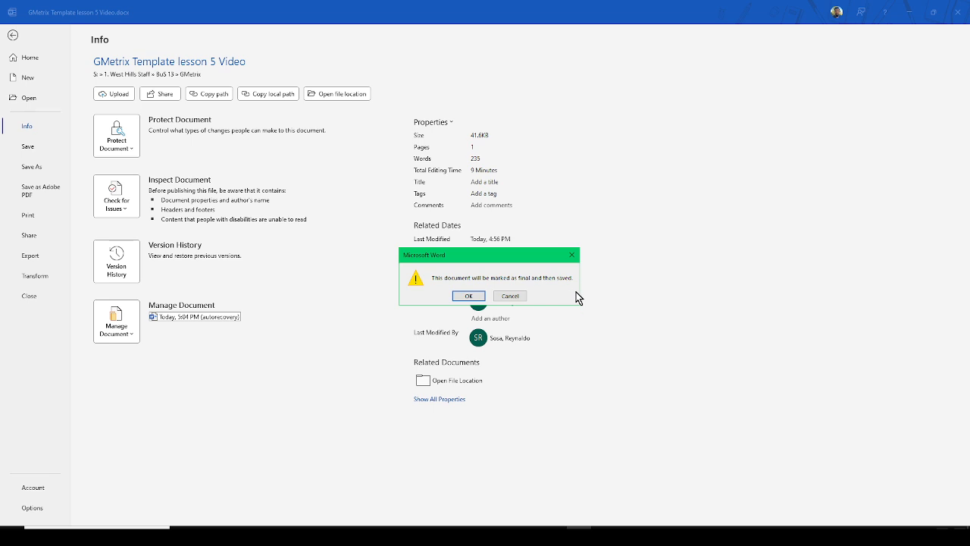
pyautogui.click(468, 297)
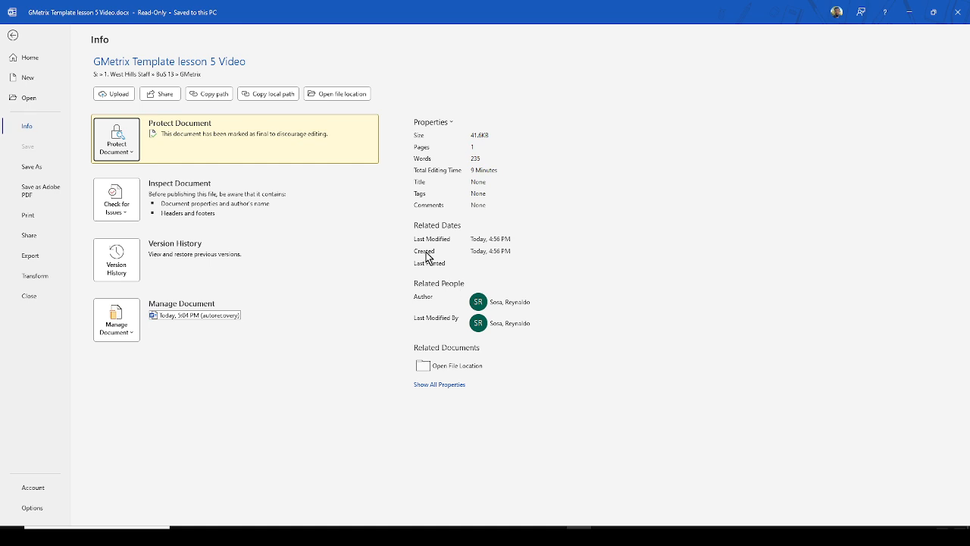
pyautogui.click(14, 37)
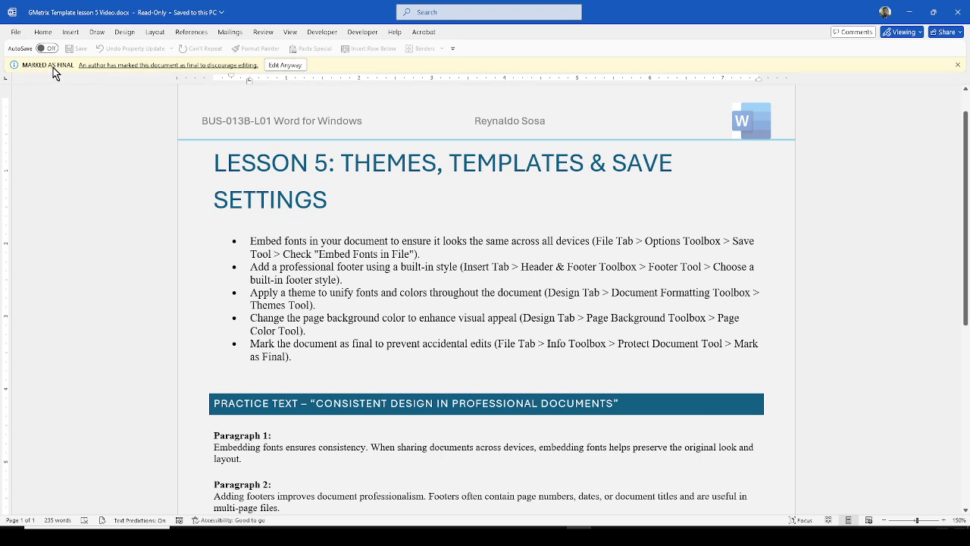
pyautogui.scroll(-4, 470, 236)
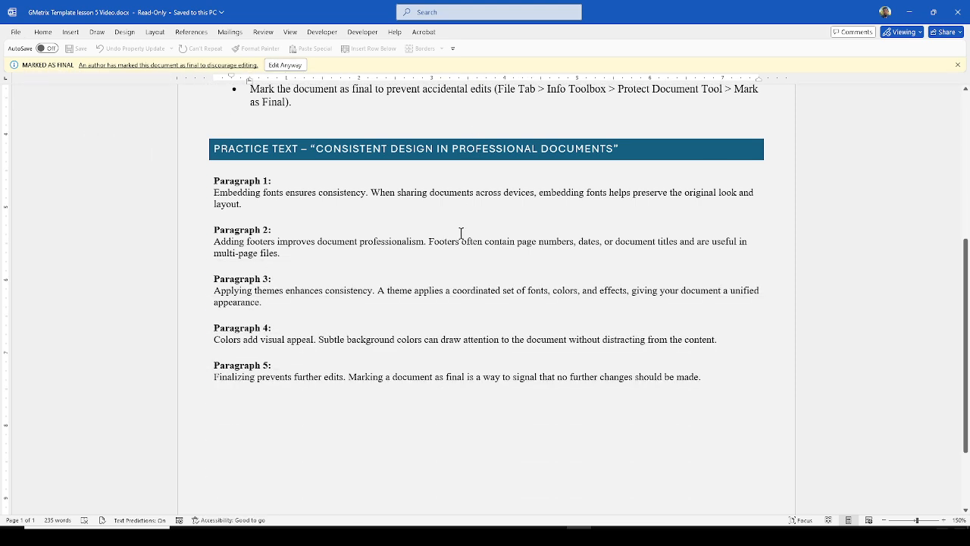
pyautogui.scroll(3, 461, 228)
pyautogui.scroll(2, 461, 231)
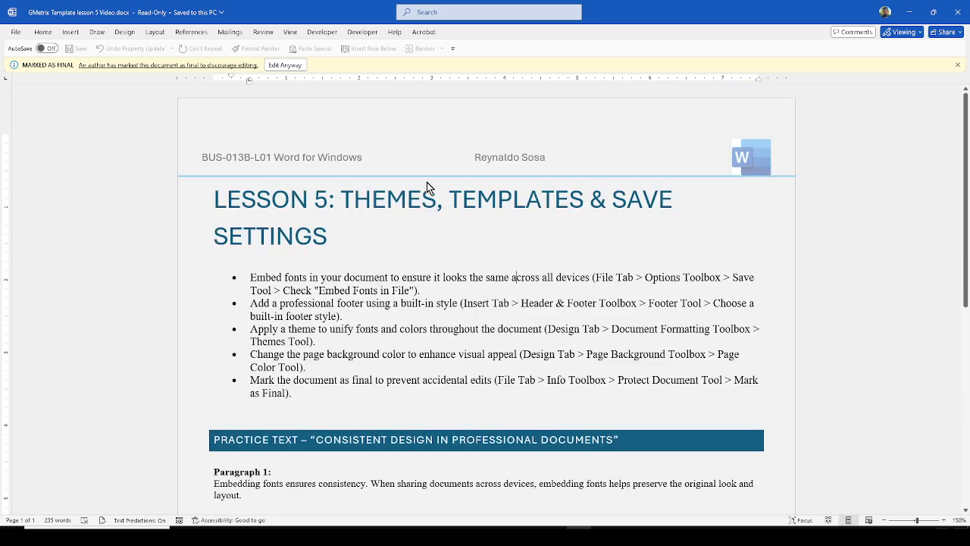